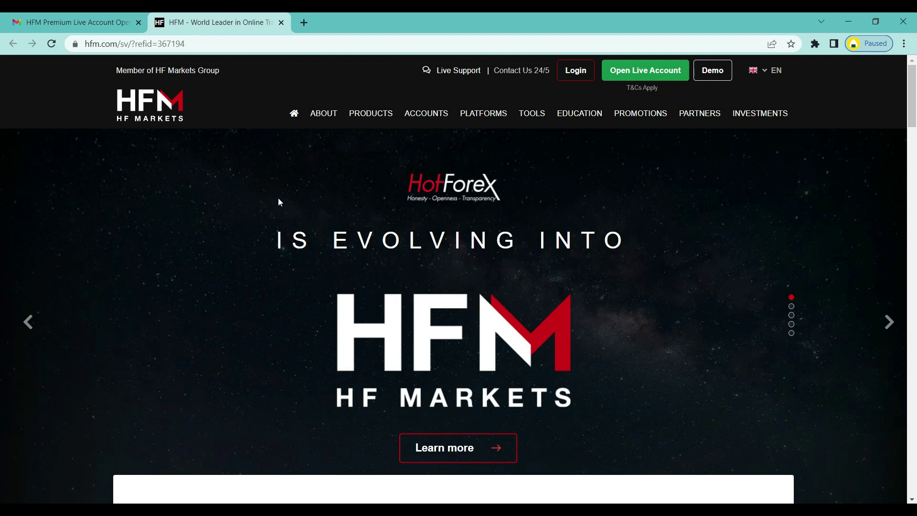
Step: Open the myHF client area through the HFM website's login options
click(211, 44)
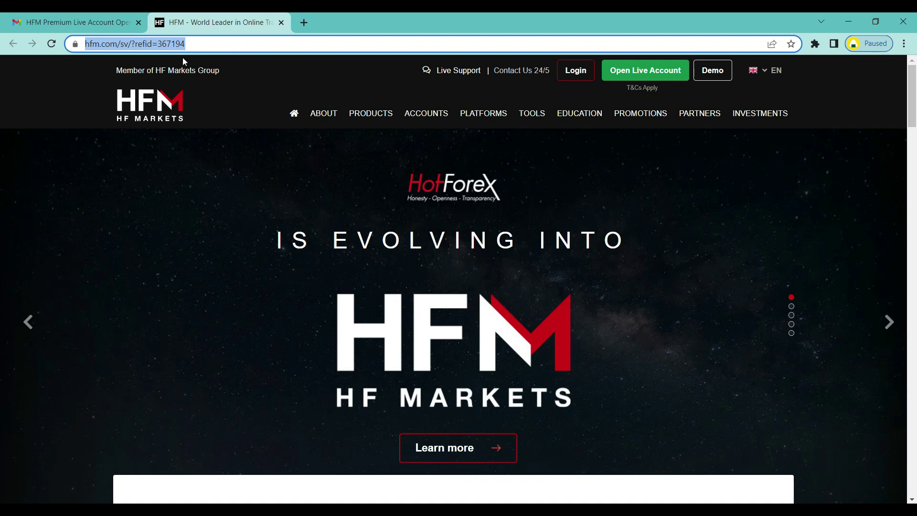
click(576, 71)
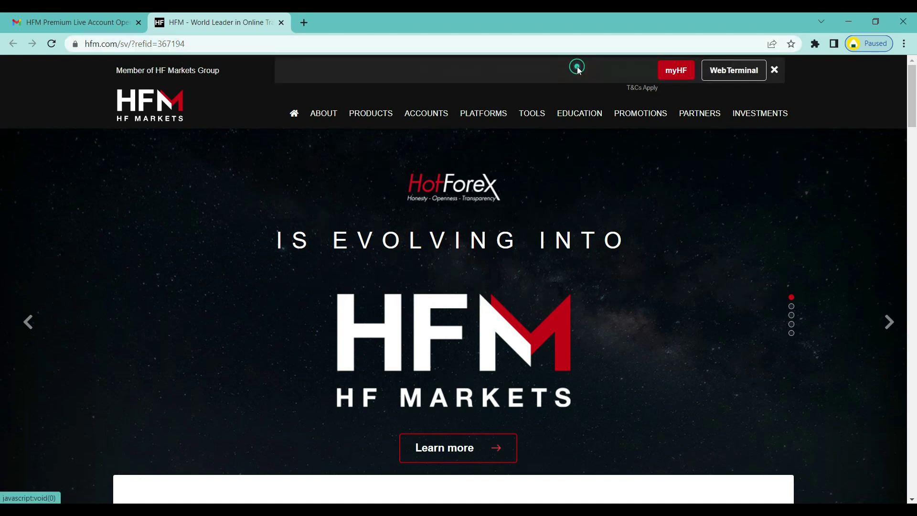
click(693, 70)
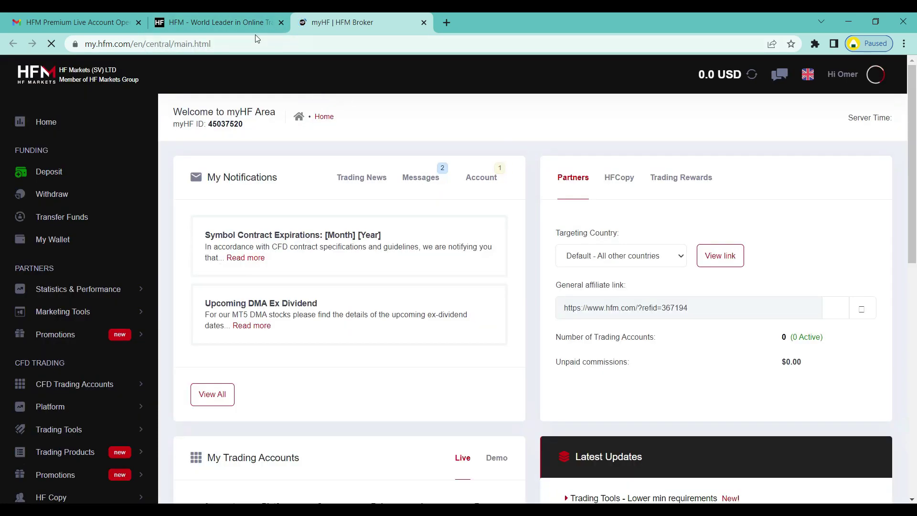
click(224, 19)
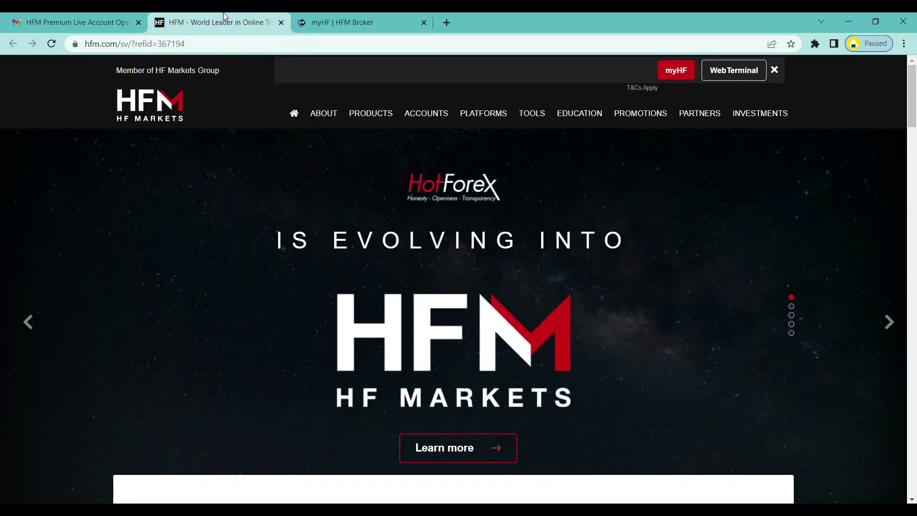
click(389, 24)
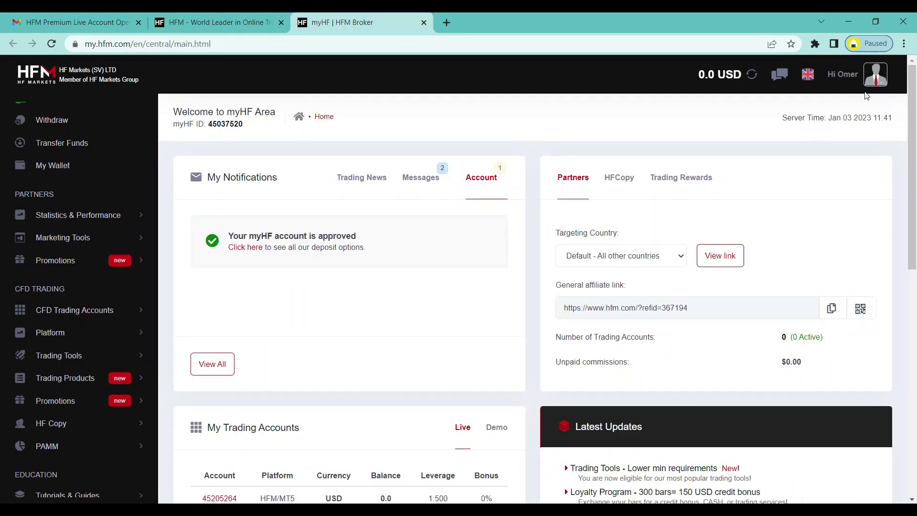
Step: Log out of the myHF account and return to the myHF login page
click(875, 74)
click(719, 331)
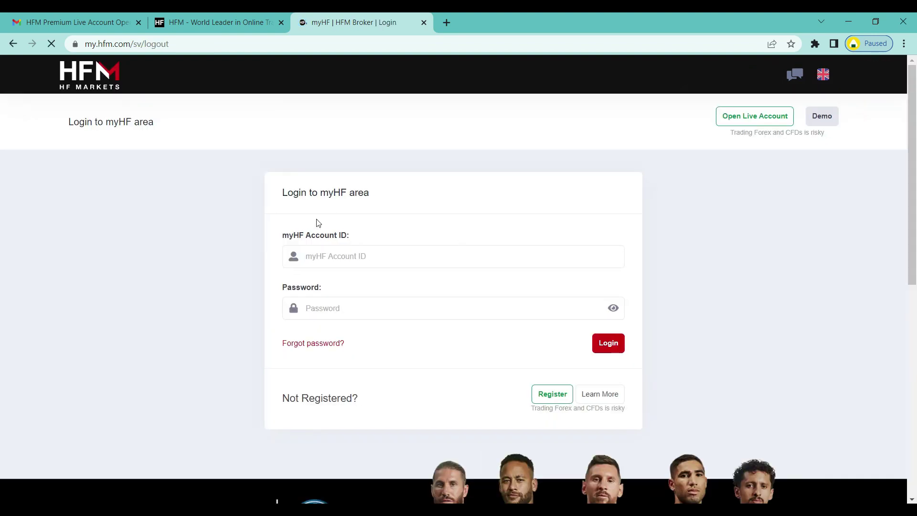
click(206, 21)
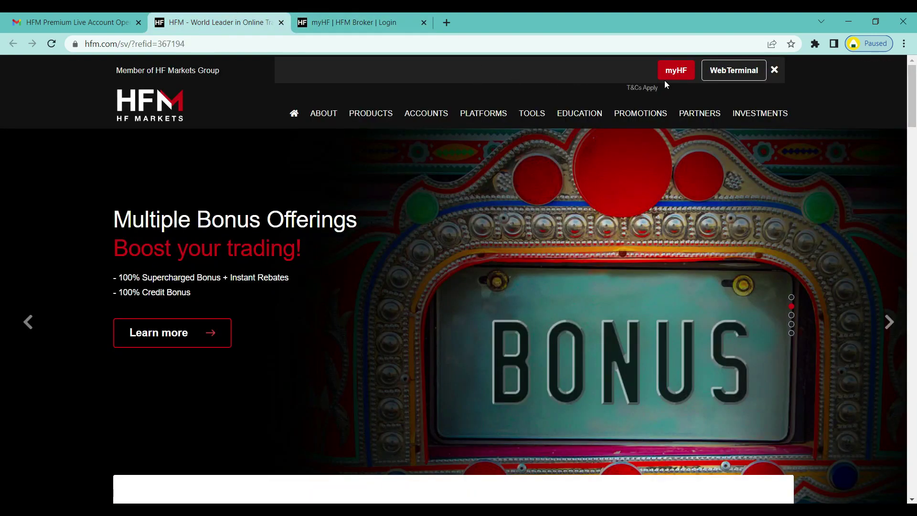
click(354, 18)
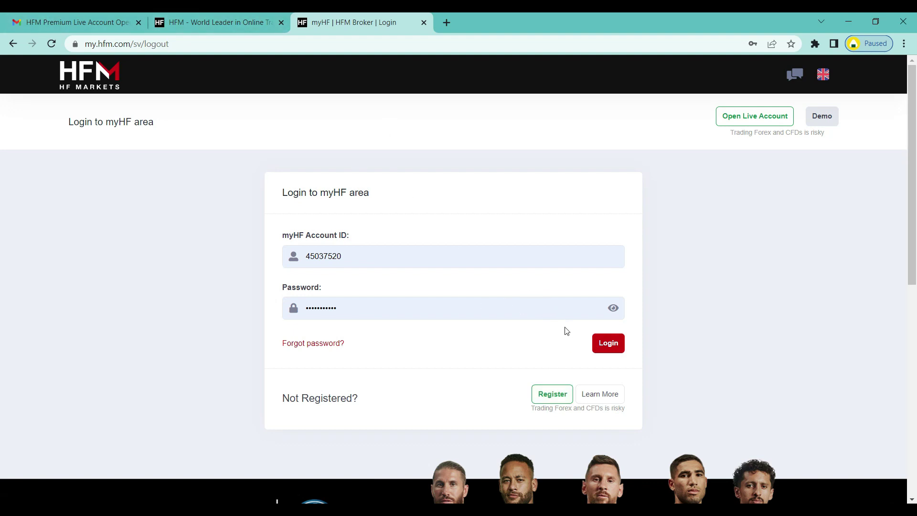
Step: Log in to the myHF area with the prefilled account ID and password
click(609, 344)
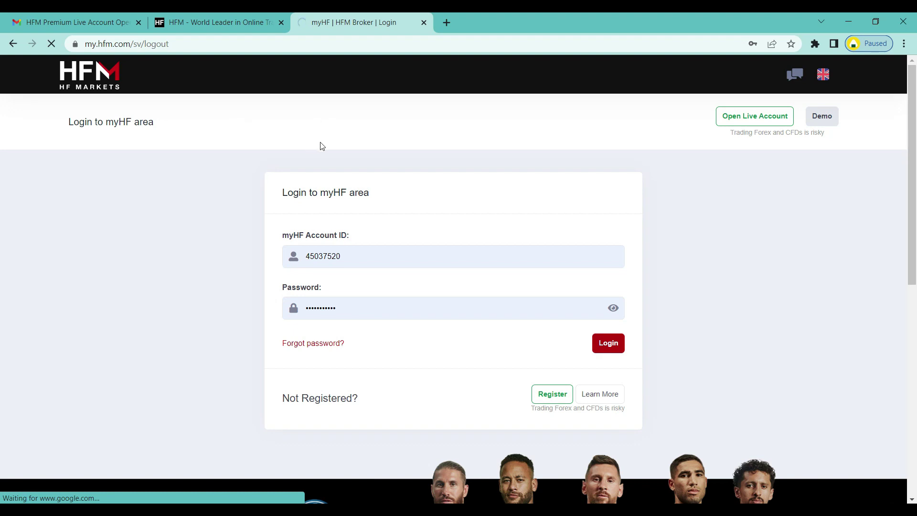
click(232, 13)
click(359, 16)
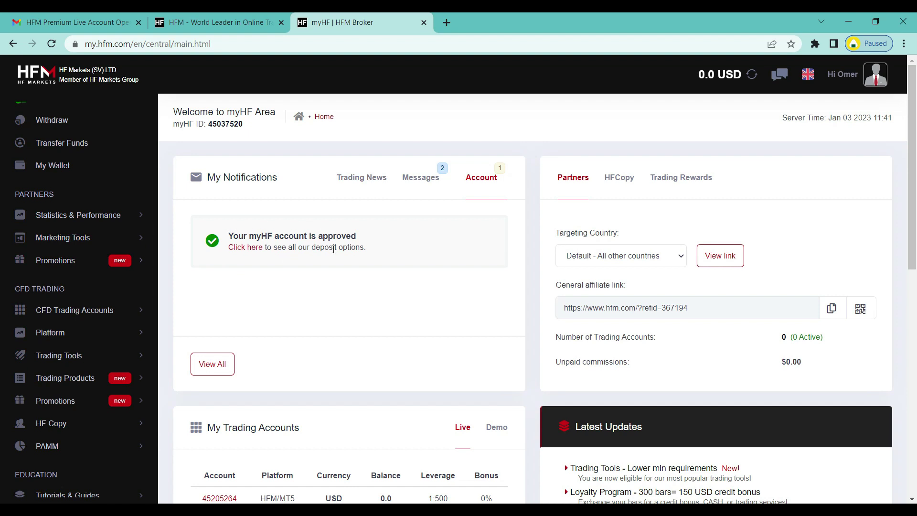
Step: View the deposit options linked from the account approval notification and look over the account navigation
click(242, 248)
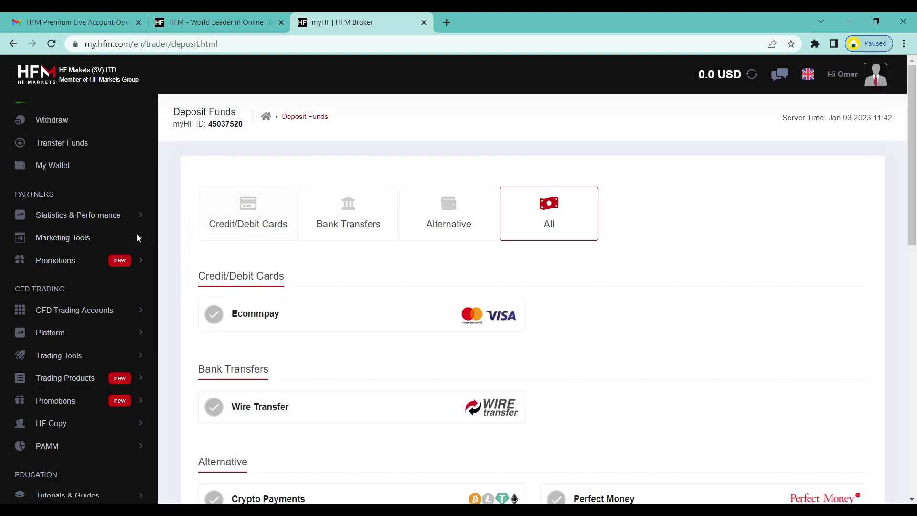
scroll(96, 249, up, 2)
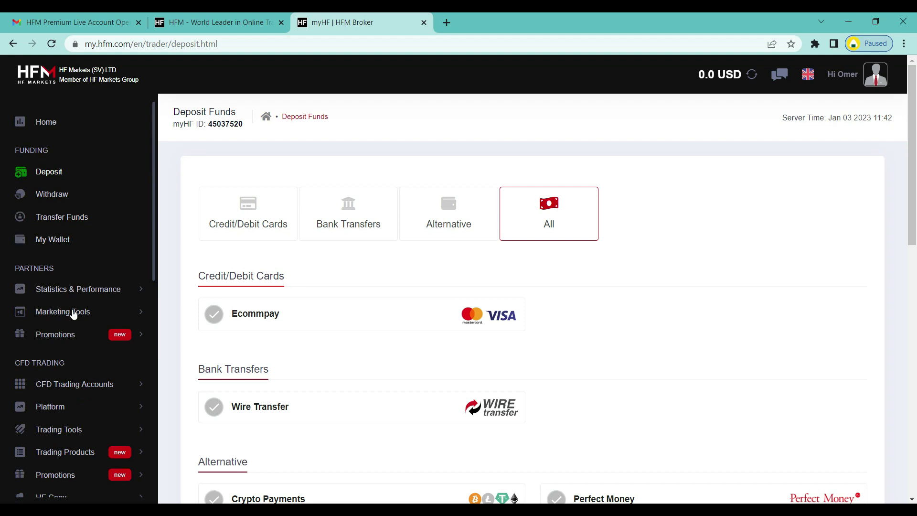
scroll(85, 320, down, 1)
scroll(86, 322, up, 1)
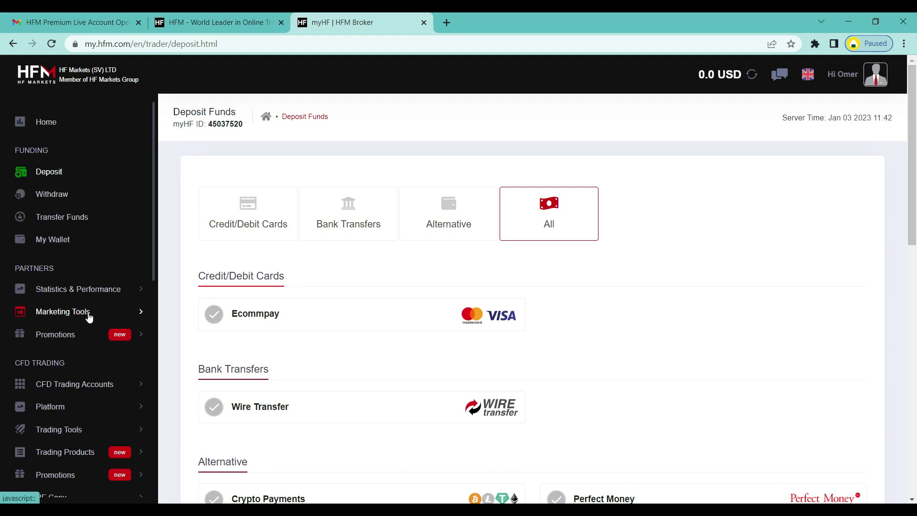
Step: Start opening a live CFD trading account of the Zero Spread type on the MT4 platform
scroll(101, 328, down, 2)
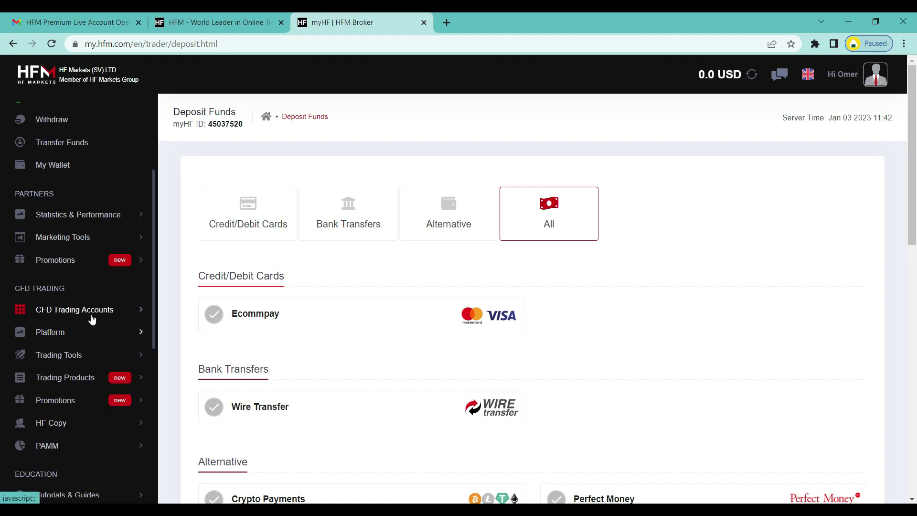
click(138, 310)
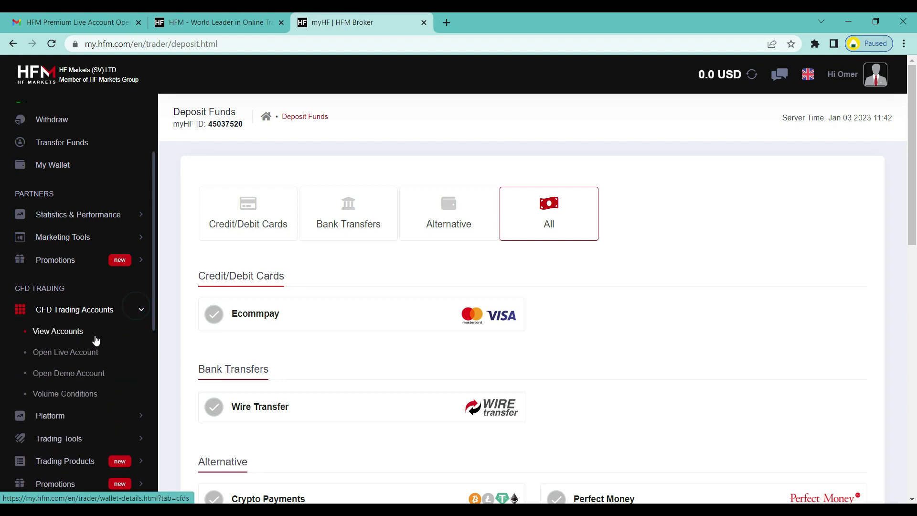
click(63, 354)
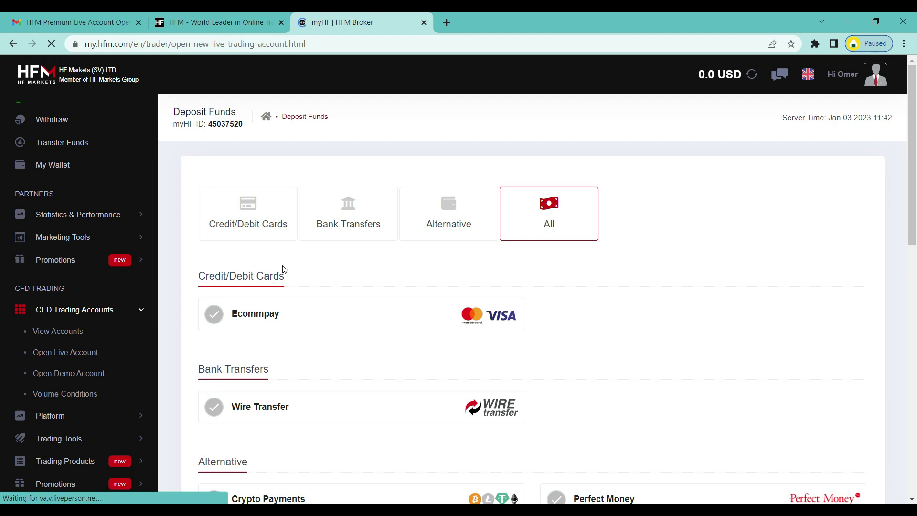
scroll(446, 330, down, 3)
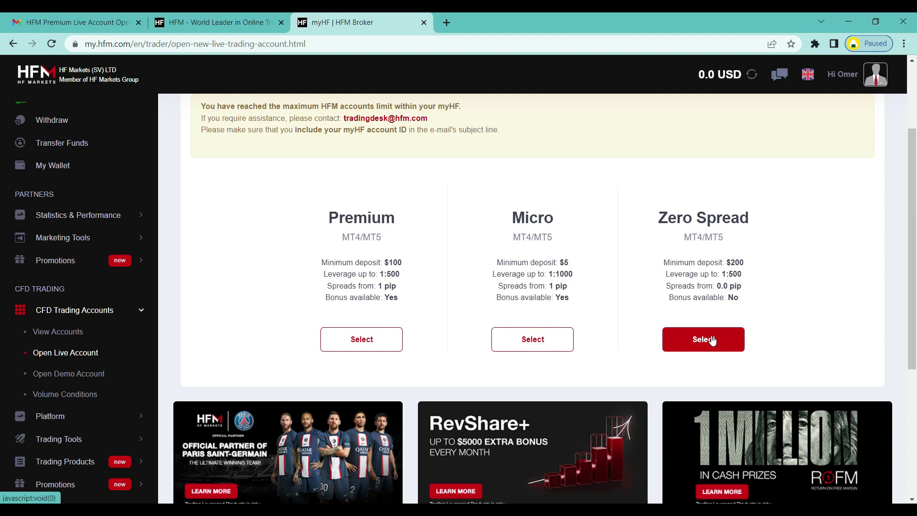
click(712, 337)
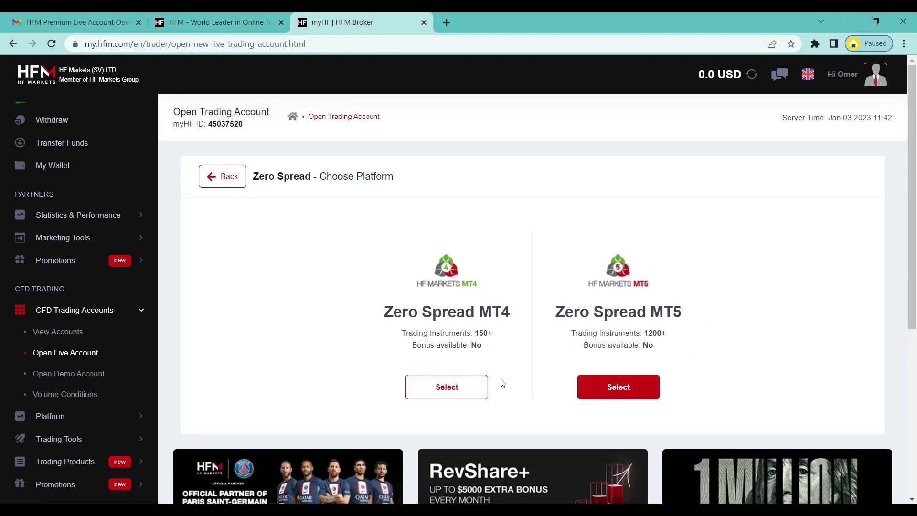
click(442, 387)
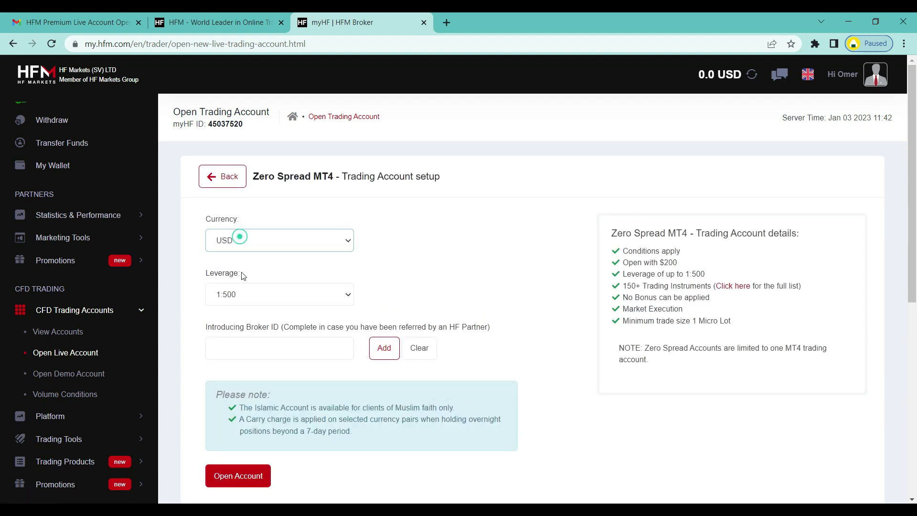
Step: Choose 1:500 leverage for the Zero Spread MT4 account and activate the Introducing Broker ID field
click(238, 290)
click(237, 310)
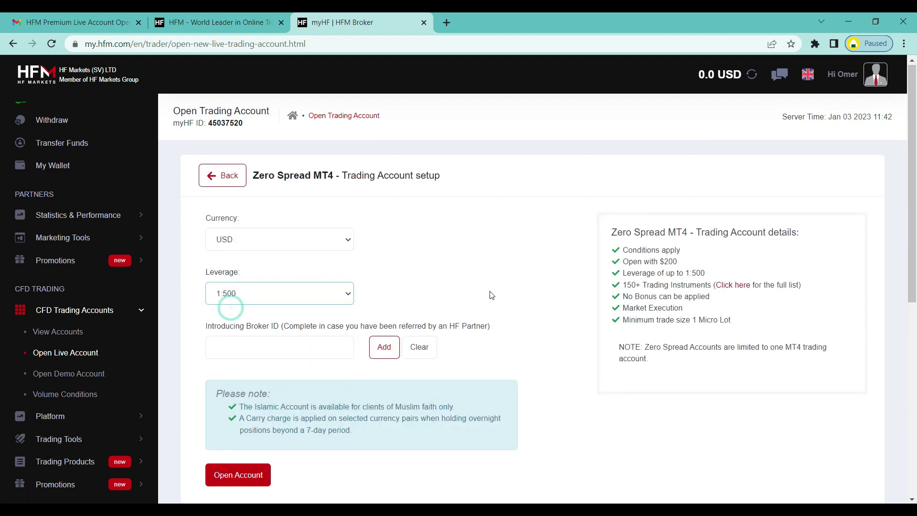
scroll(306, 298, down, 1)
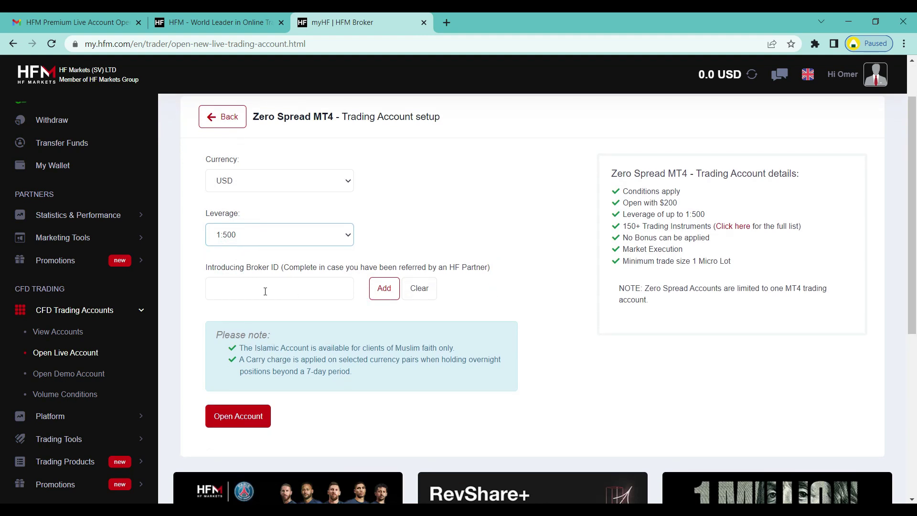
click(226, 289)
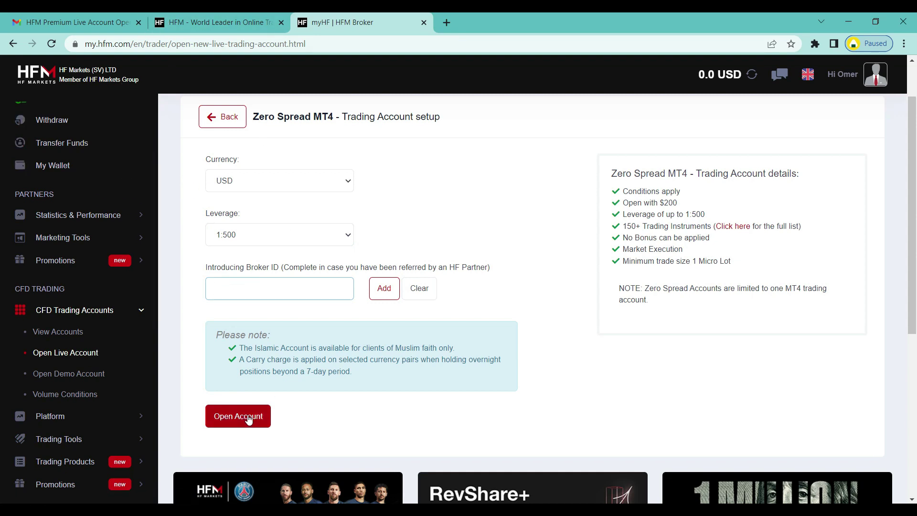
Step: Switch to Gmail and examine the login details in the live account email, especially the trader's password and account number entries
click(65, 12)
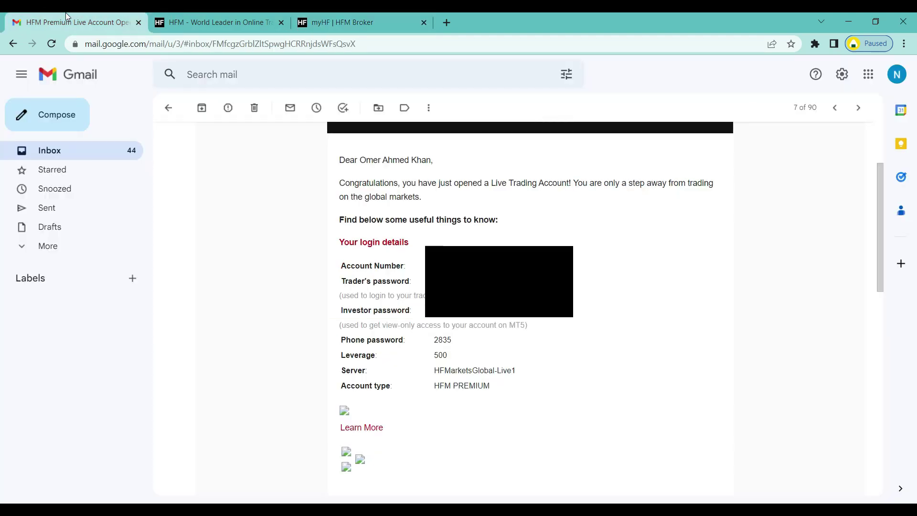
drag(345, 266, 502, 388)
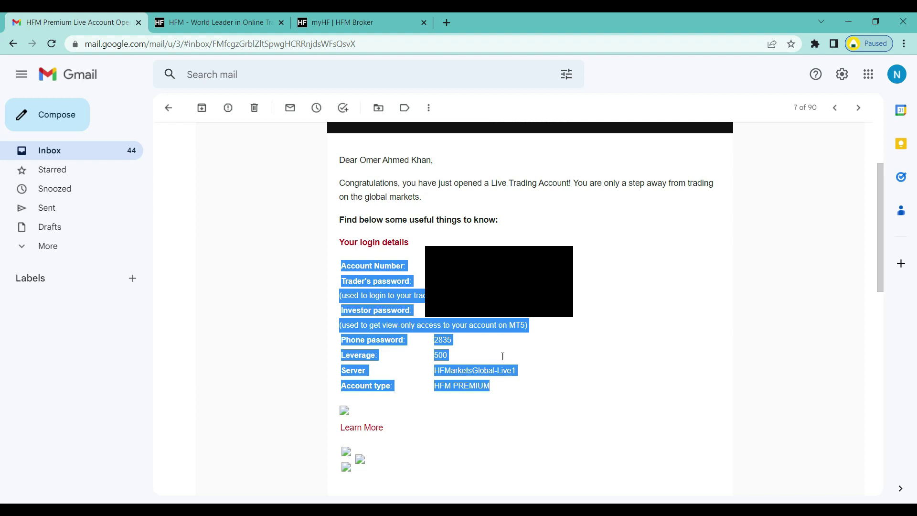
click(501, 388)
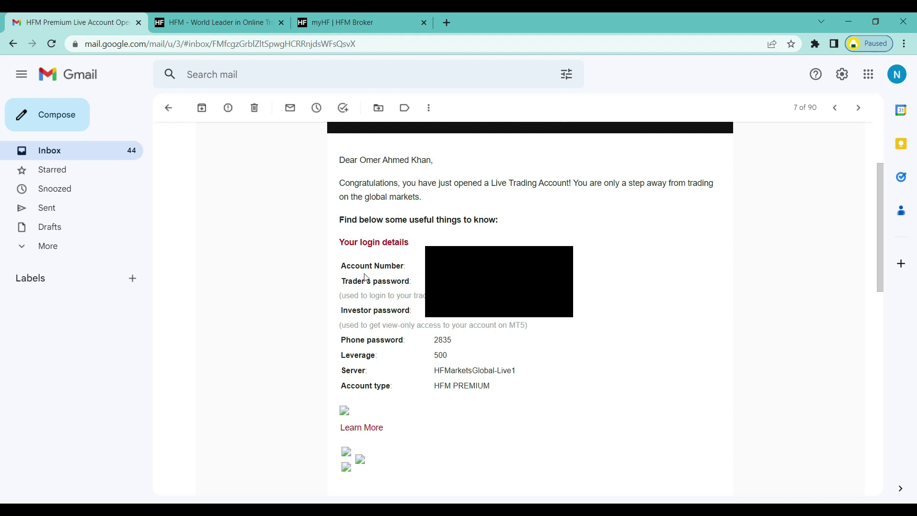
drag(343, 280, 414, 283)
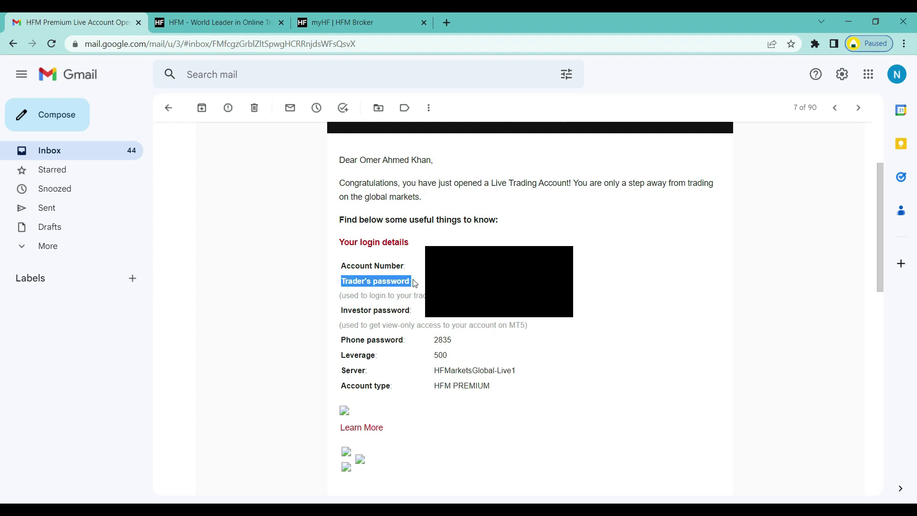
drag(342, 265, 399, 268)
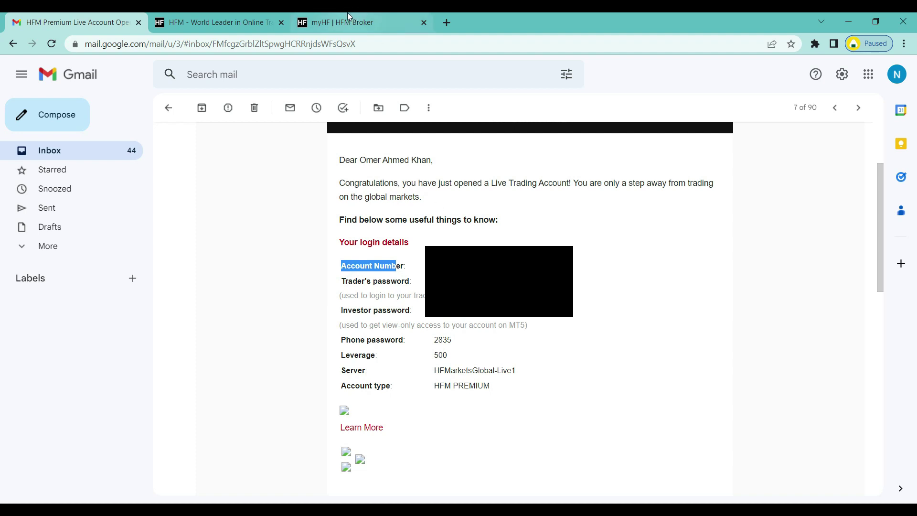
Step: Return to the myHF area and open the Deposit Funds page
click(335, 15)
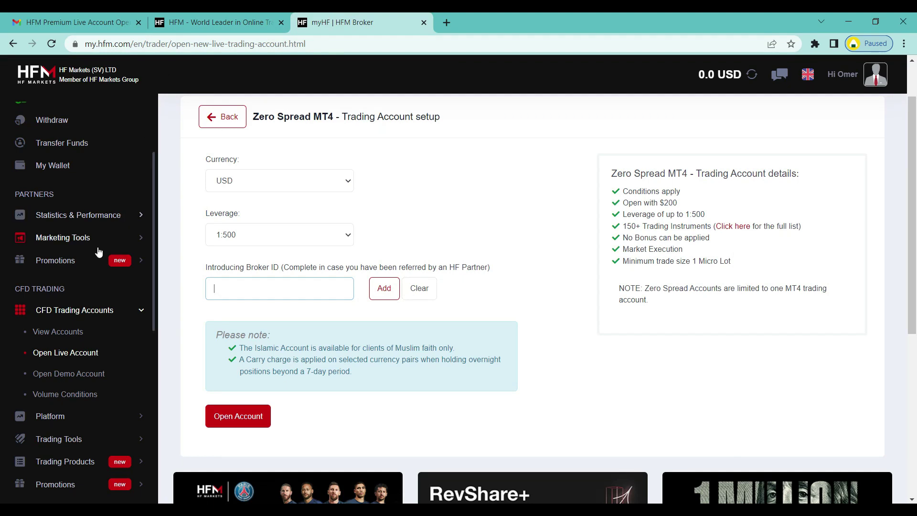
scroll(117, 291, up, 3)
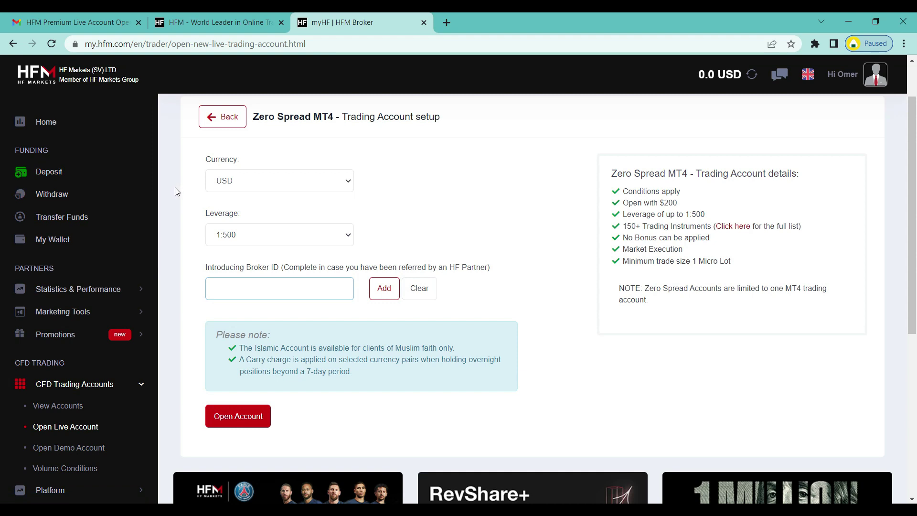
click(55, 178)
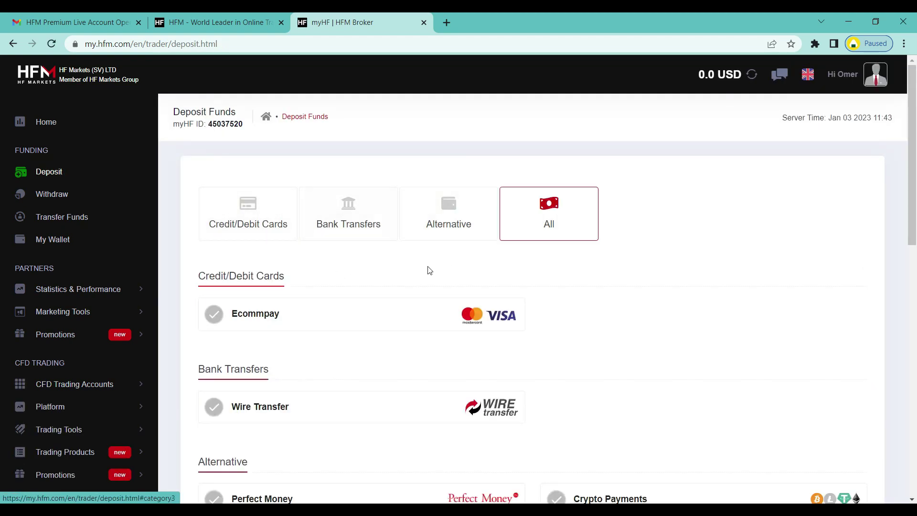
Step: Examine the credit/debit card, bank transfer and alternative deposit methods, ending on the Credit/Debit Cards category
click(239, 214)
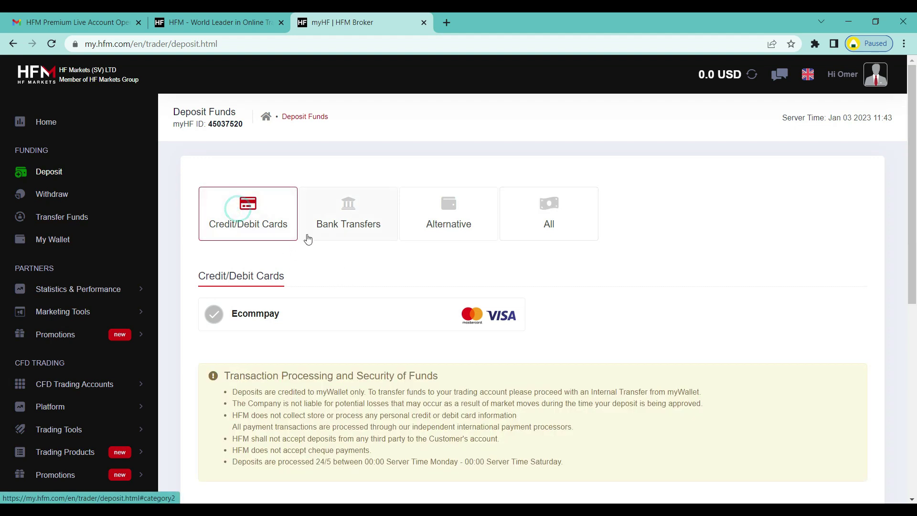
click(350, 210)
click(446, 214)
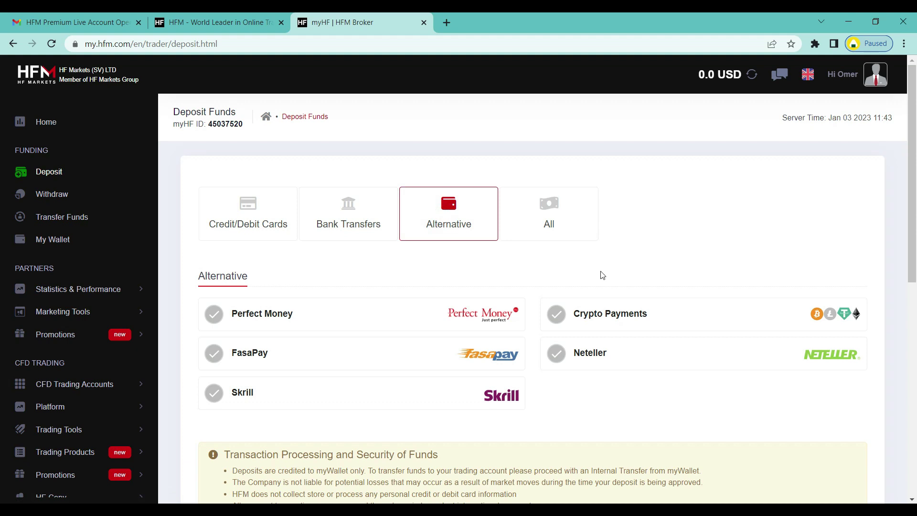
scroll(602, 274, down, 3)
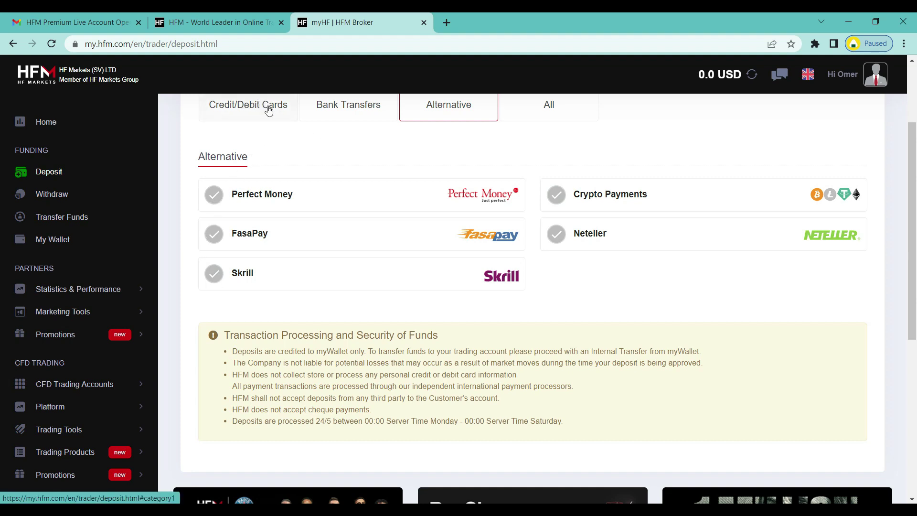
scroll(285, 138, up, 3)
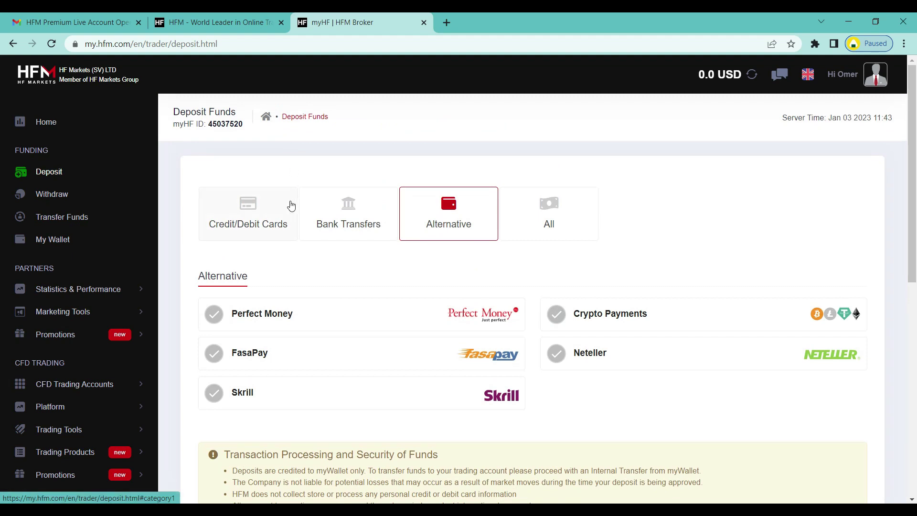
click(271, 210)
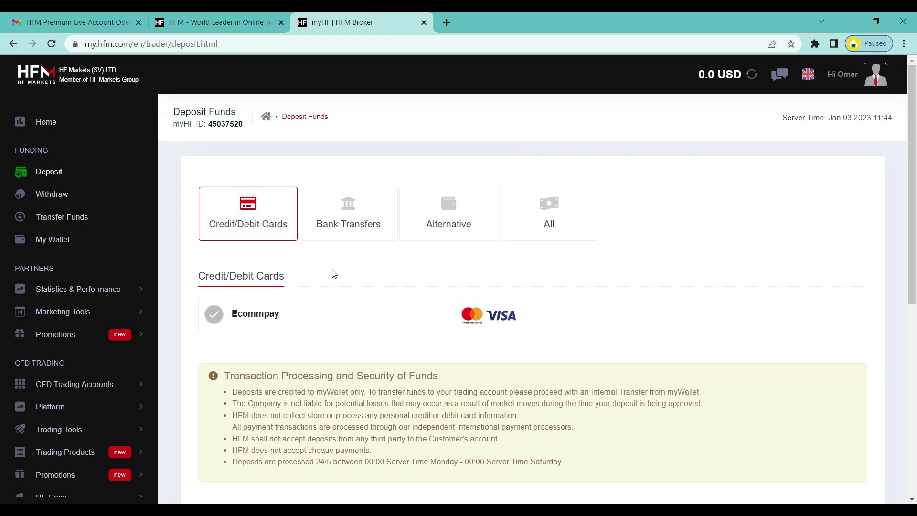
Step: Review the bank transfer and alternative deposit methods, and examine the myHF ID under the Deposit Funds heading
click(316, 214)
click(454, 207)
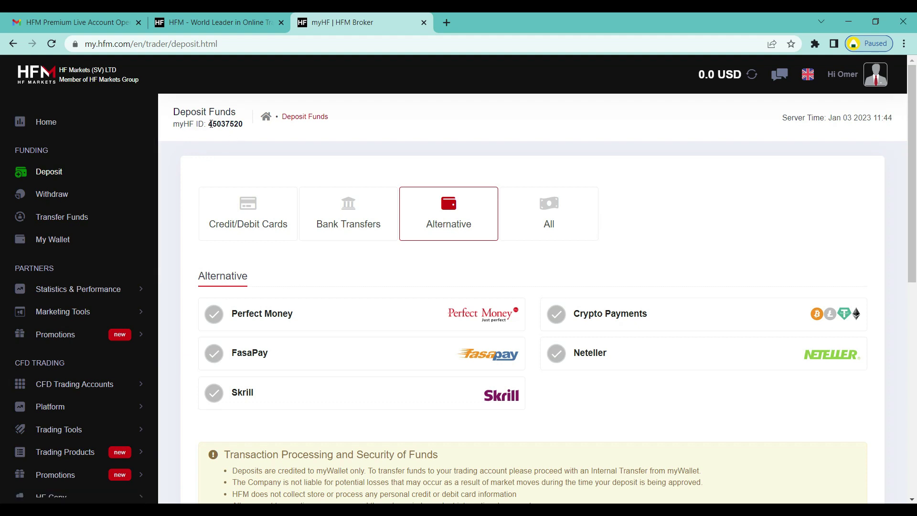
drag(210, 124, 258, 133)
click(212, 124)
double_click(211, 124)
click(211, 125)
double_click(210, 125)
click(231, 128)
drag(208, 125, 249, 128)
click(230, 137)
drag(209, 123, 250, 125)
click(250, 129)
Step: Open the Transfer Funds page and choose the HFM trading account as the source of the transfer
click(74, 216)
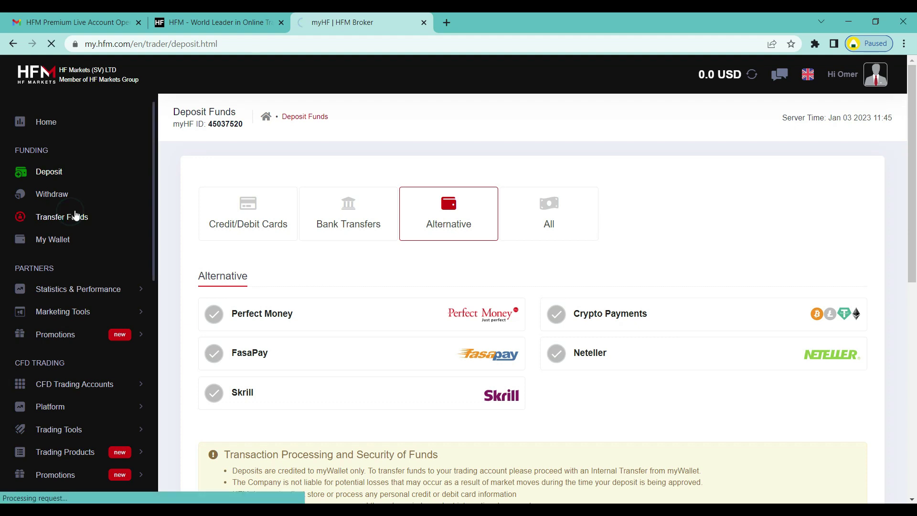
click(42, 239)
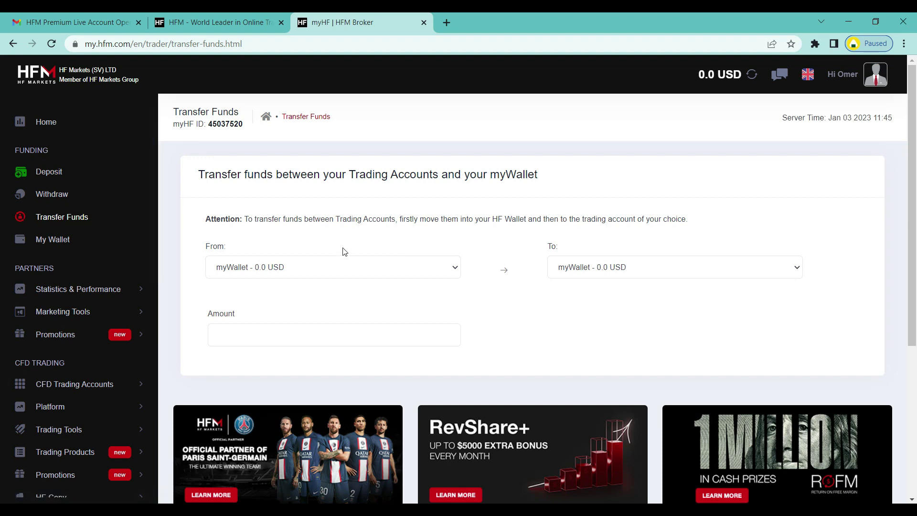
click(228, 267)
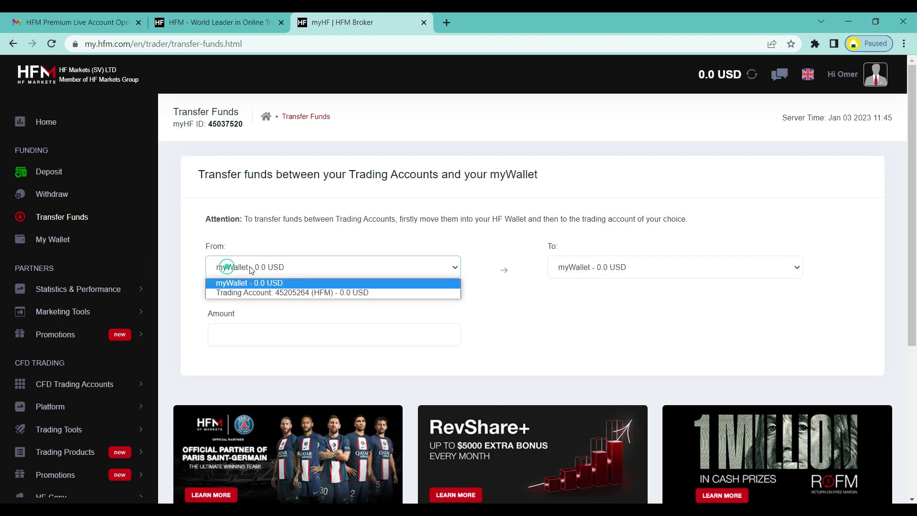
click(271, 293)
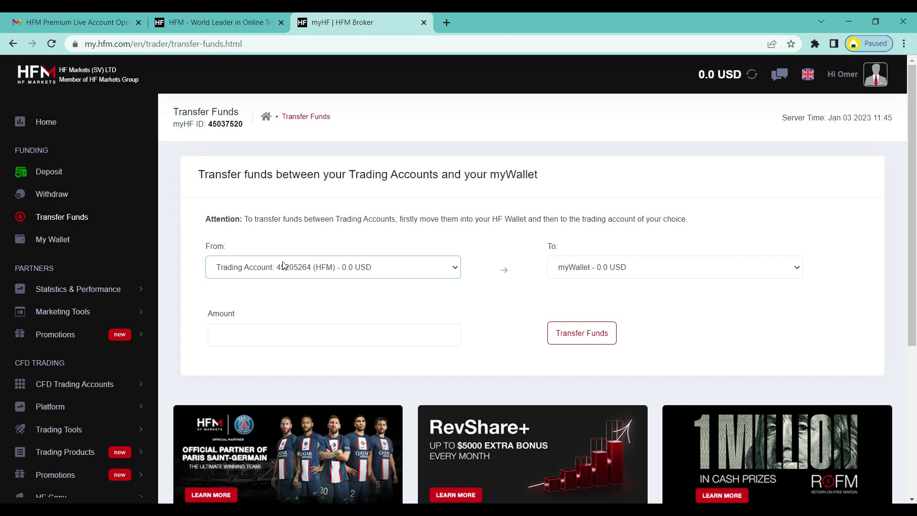
click(320, 275)
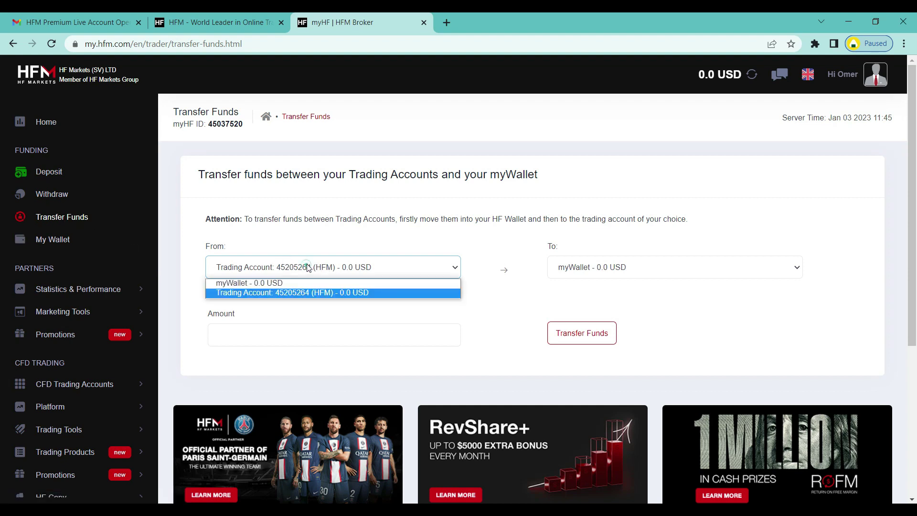
click(288, 292)
Step: Set the HFM trading account as the transfer destination and enter 500100 as the amount, without submitting the transfer
click(590, 275)
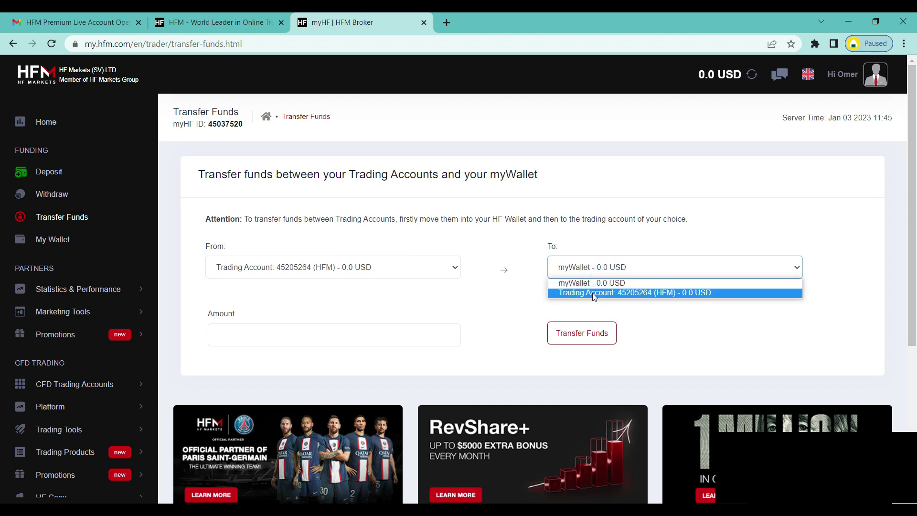
click(593, 294)
click(245, 330)
text(500100)
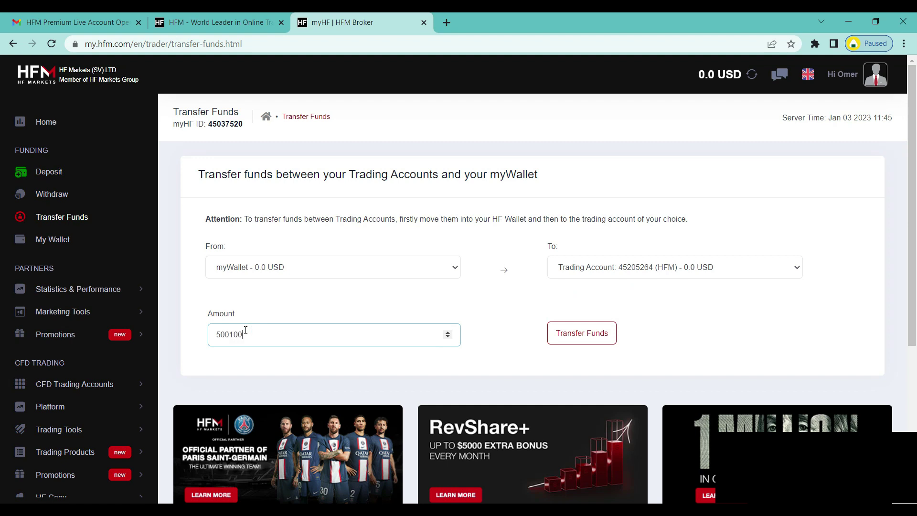
drag(244, 335, 196, 344)
double_click(264, 341)
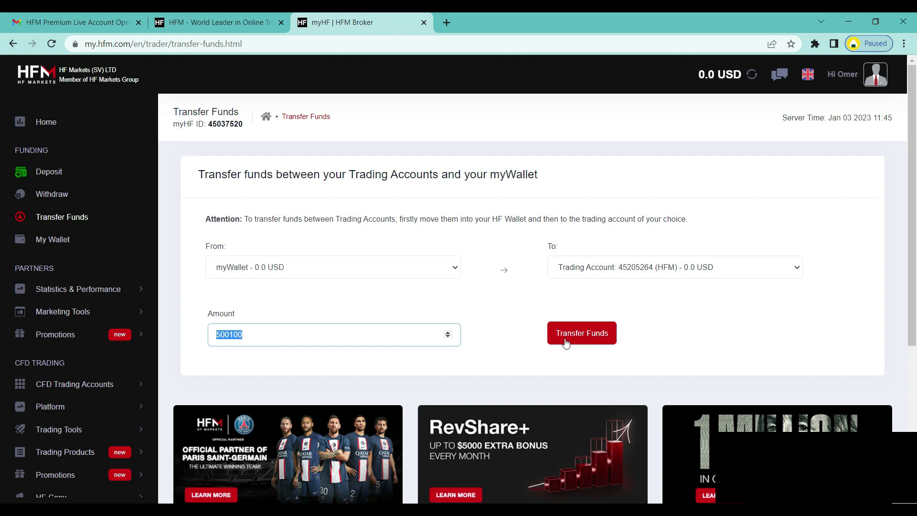
click(524, 336)
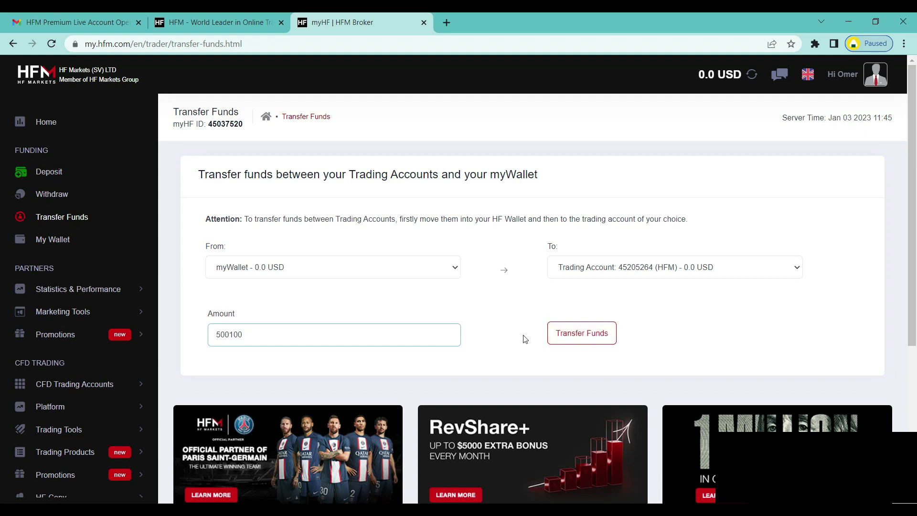